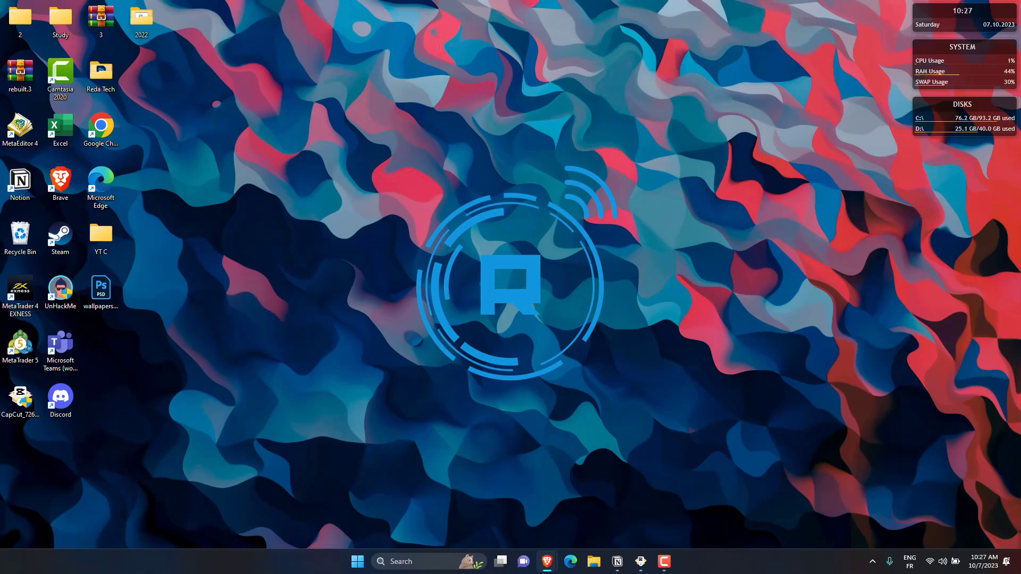
Step: Run the Internet Connections troubleshooter under System > Troubleshoot > Other troubleshooters
key("super+i")
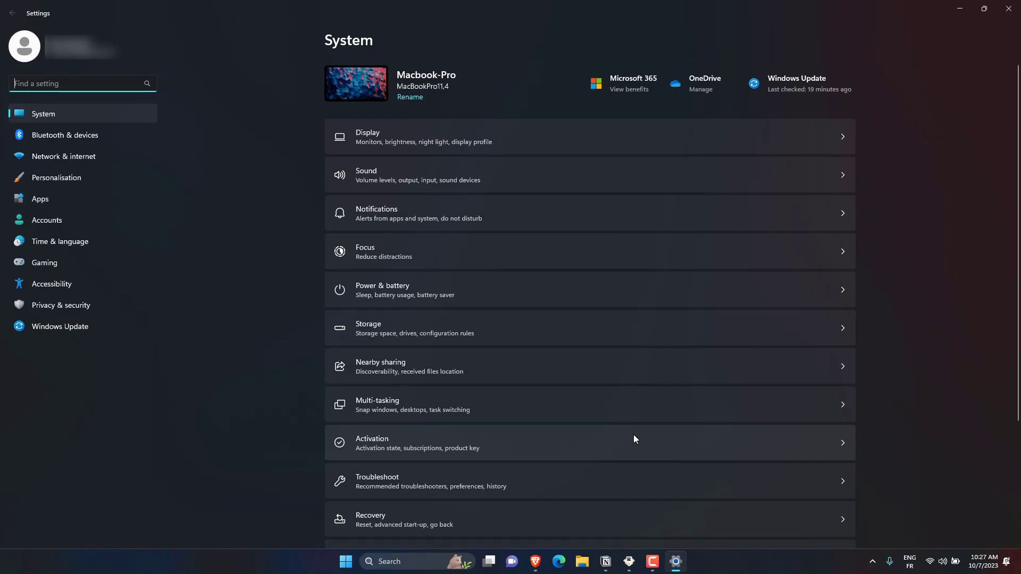
scroll(634, 435, "down", 3)
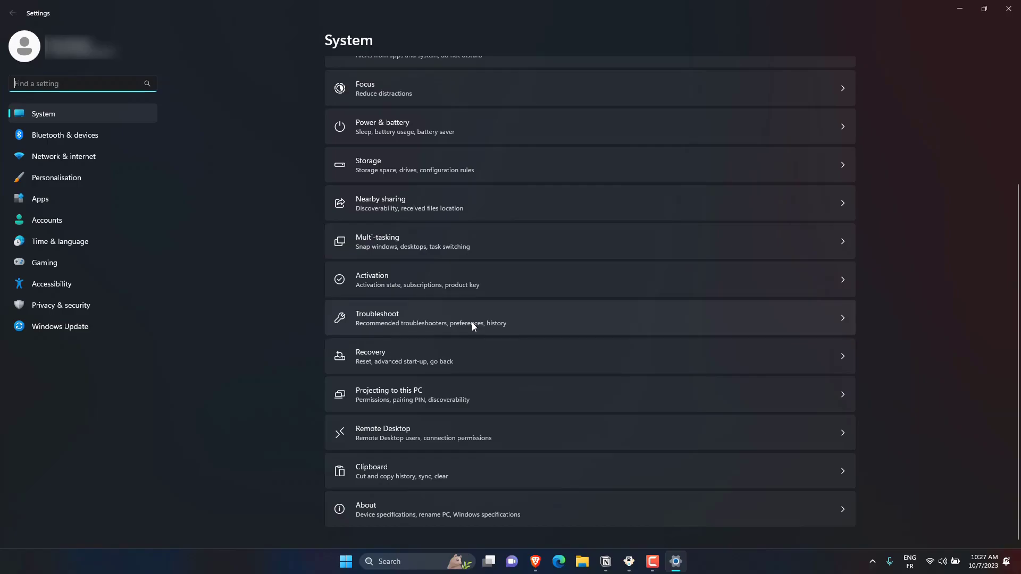
left_click(472, 325)
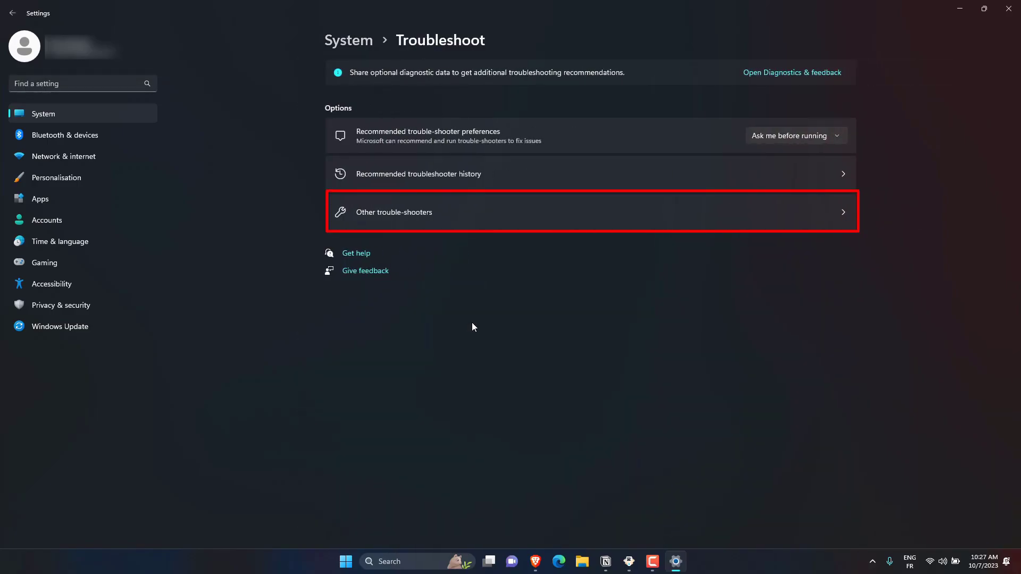
left_click(402, 207)
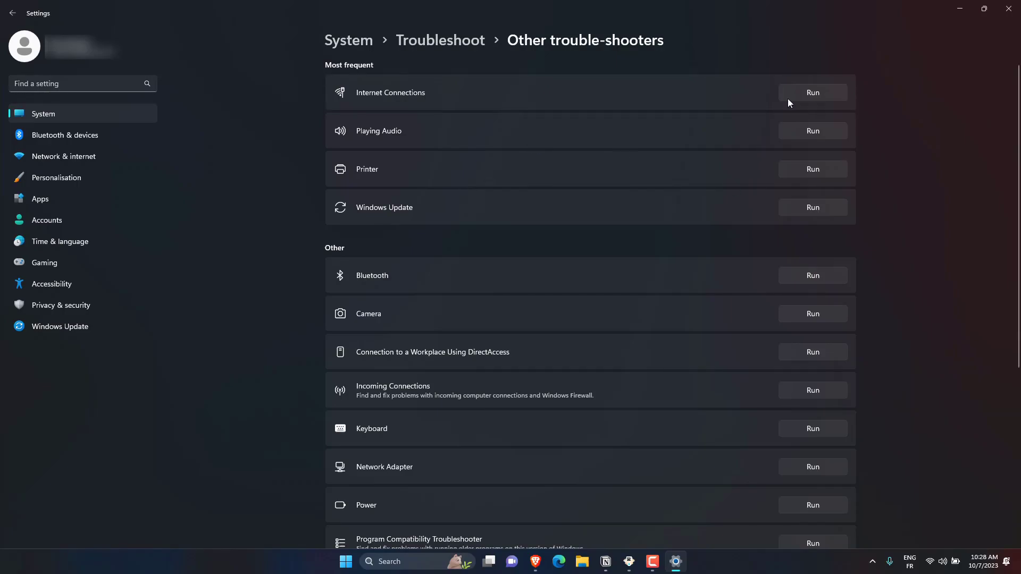
left_click(812, 90)
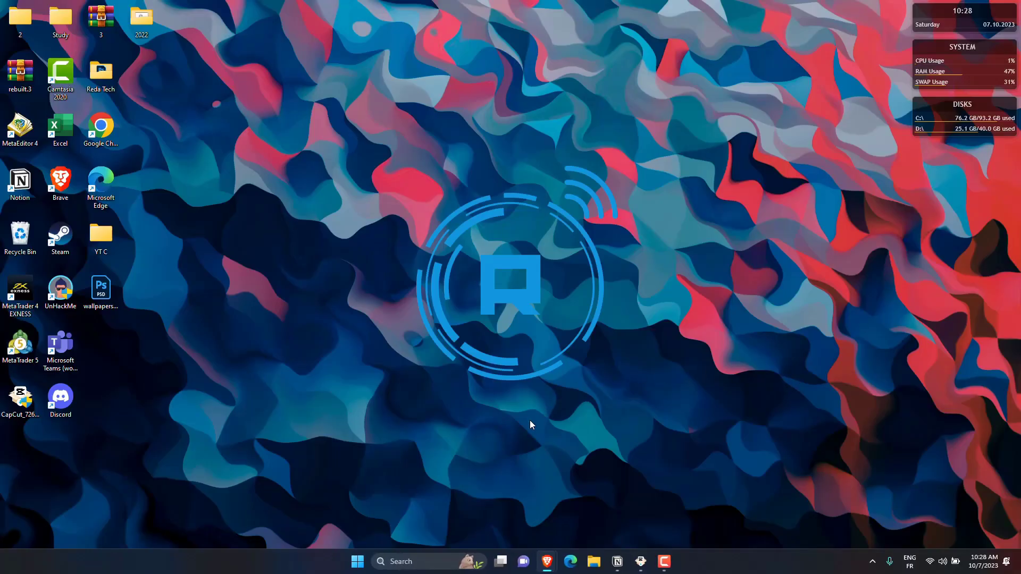
Step: Open Control Panel from a Windows search for 'control'
left_click(409, 562)
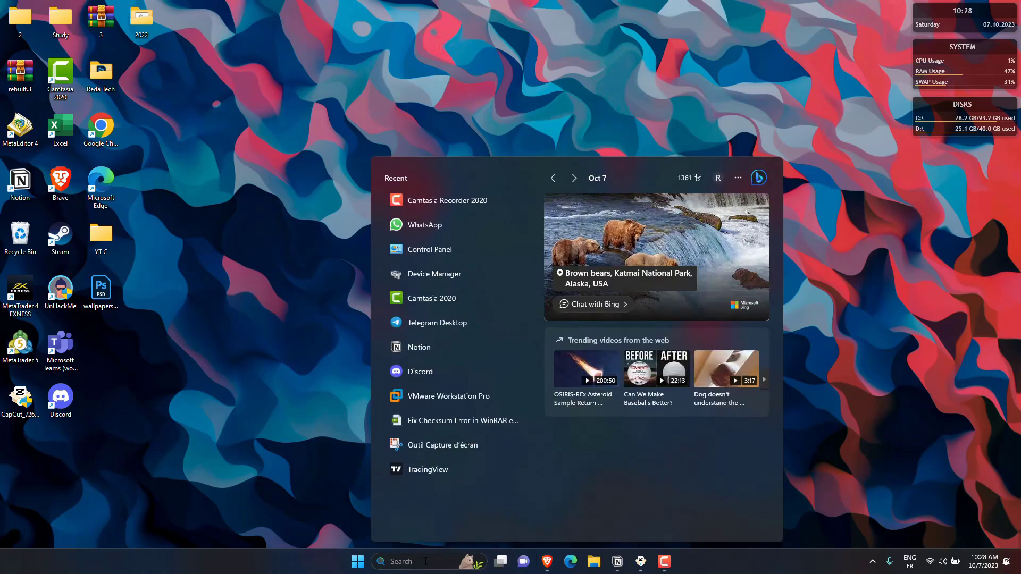
type("control")
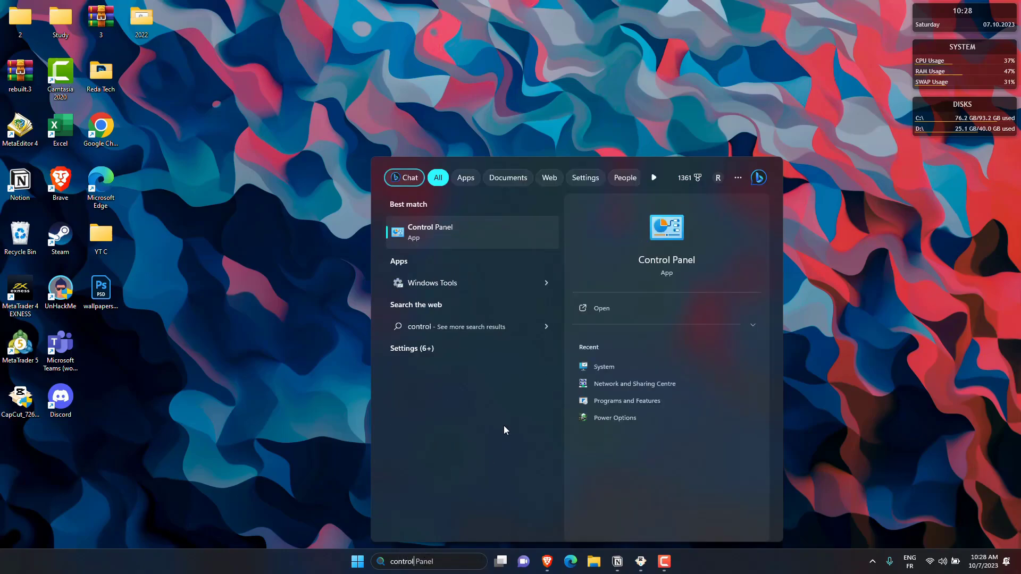
left_click(449, 235)
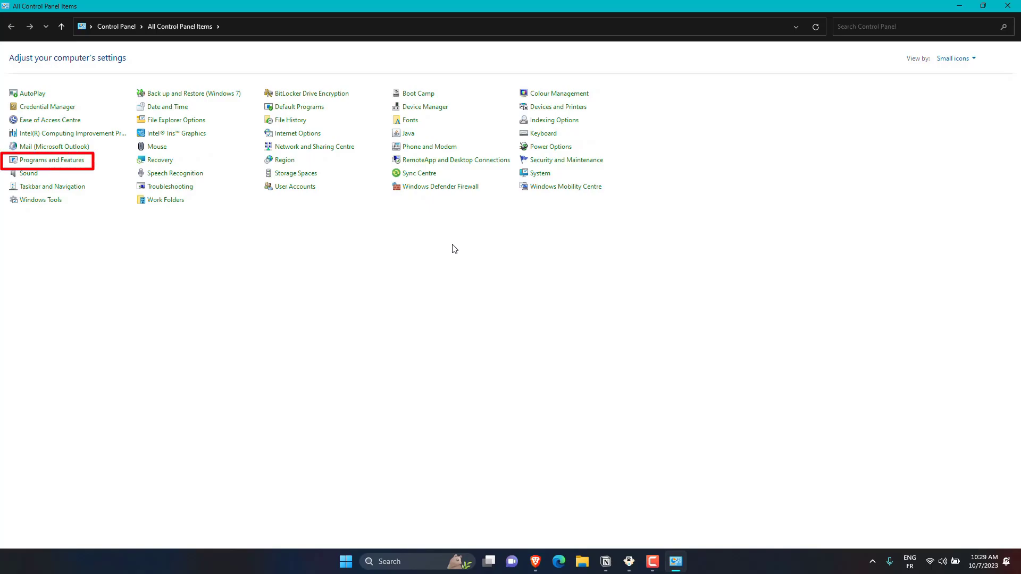
Step: Uninstall Microsoft OneDrive from Programs and Features
left_click(63, 161)
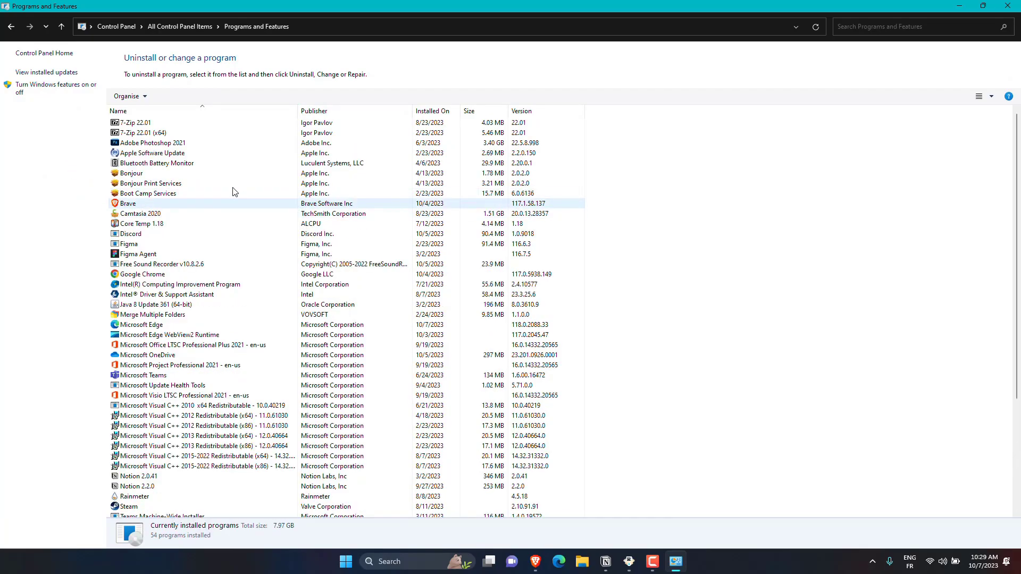
scroll(234, 191, "down", 5)
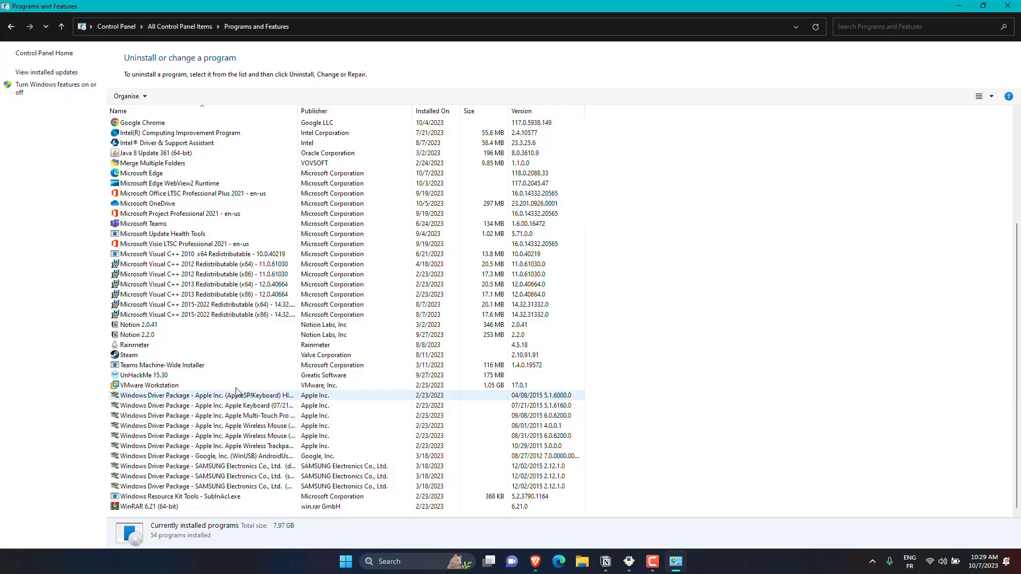
left_click(159, 204)
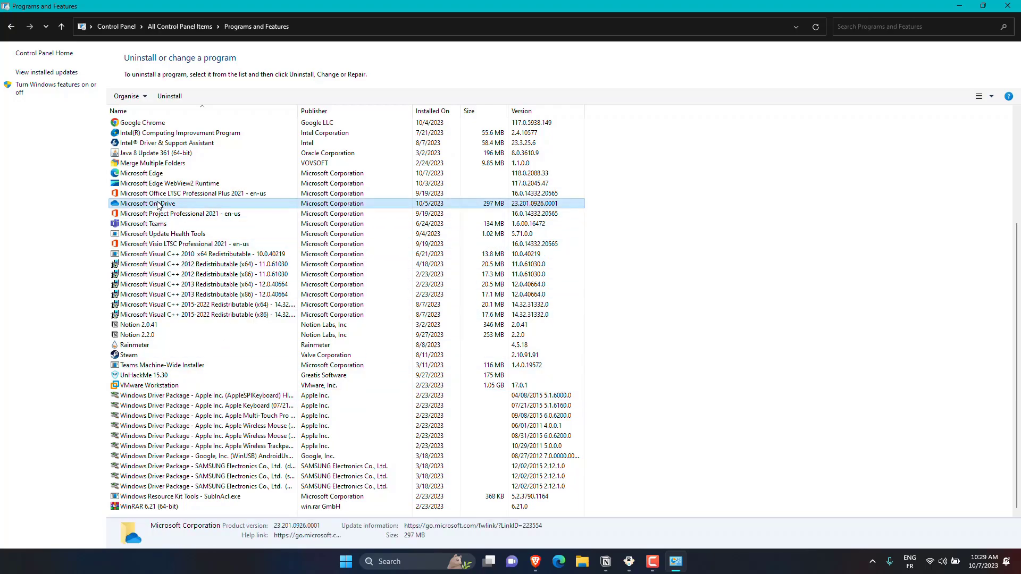
right_click(158, 205)
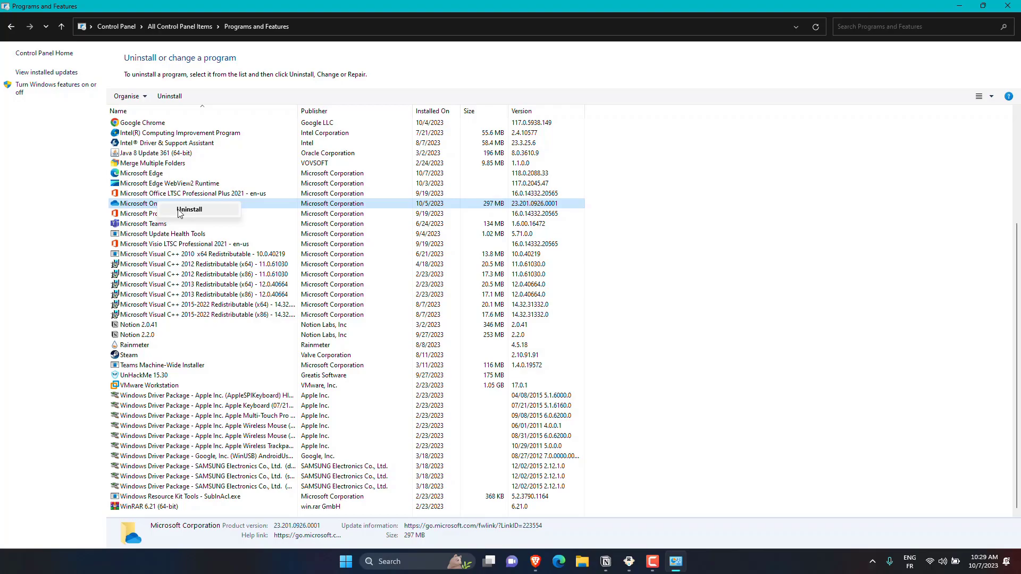
left_click(189, 210)
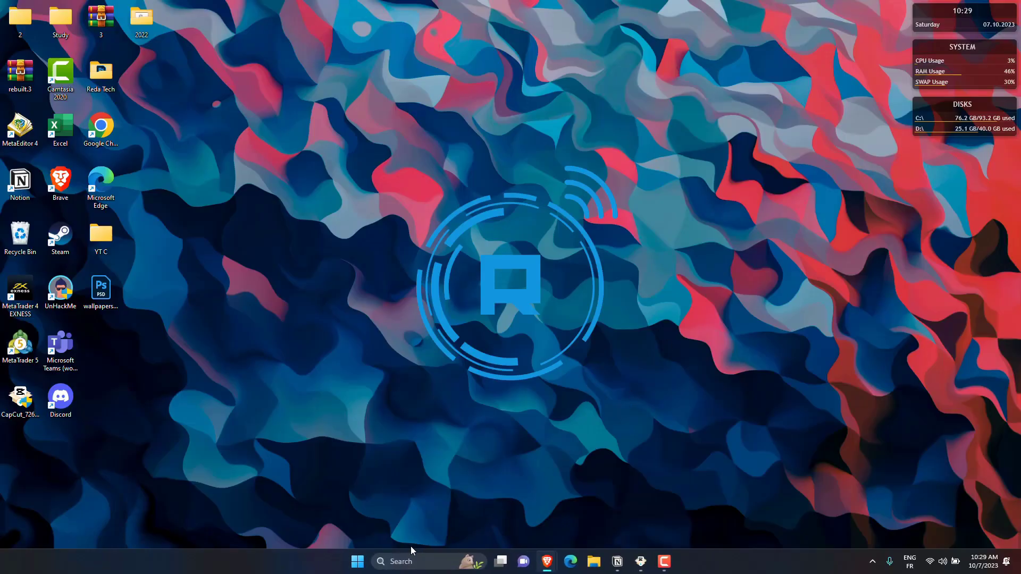
Step: Choose Restart from the Start menu's power options
right_click(360, 563)
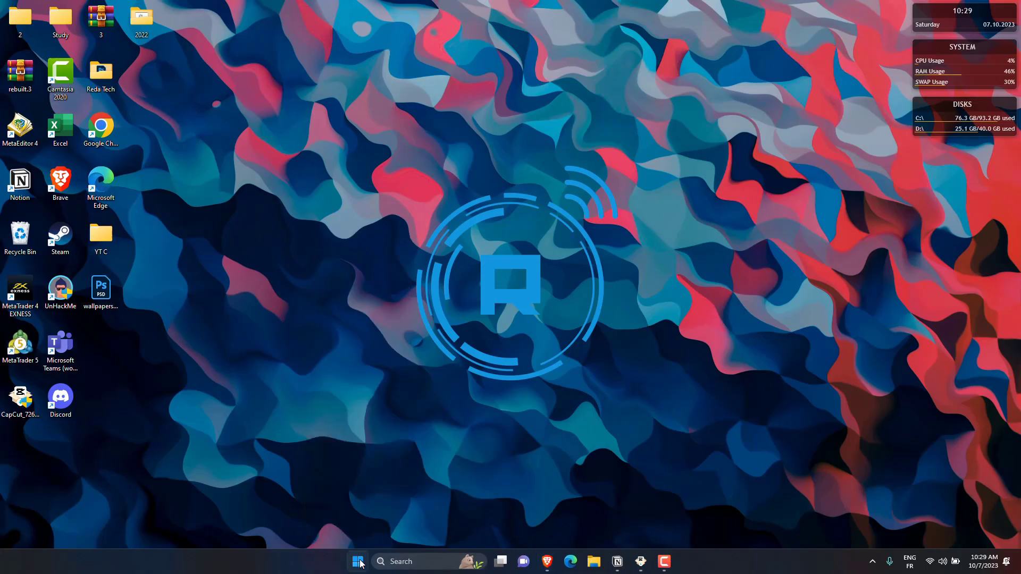
left_click(360, 564)
left_click(644, 524)
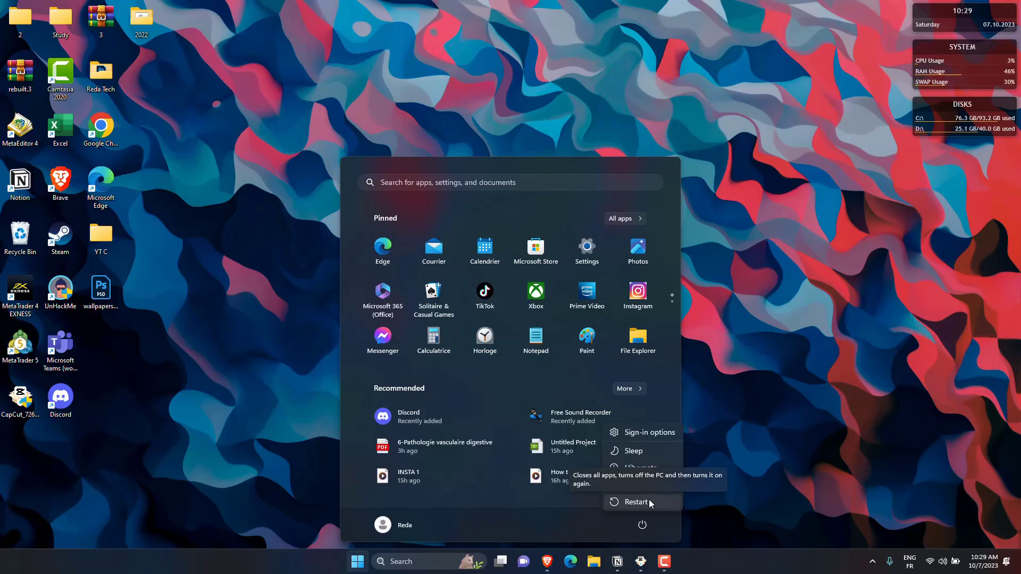
left_click(636, 502)
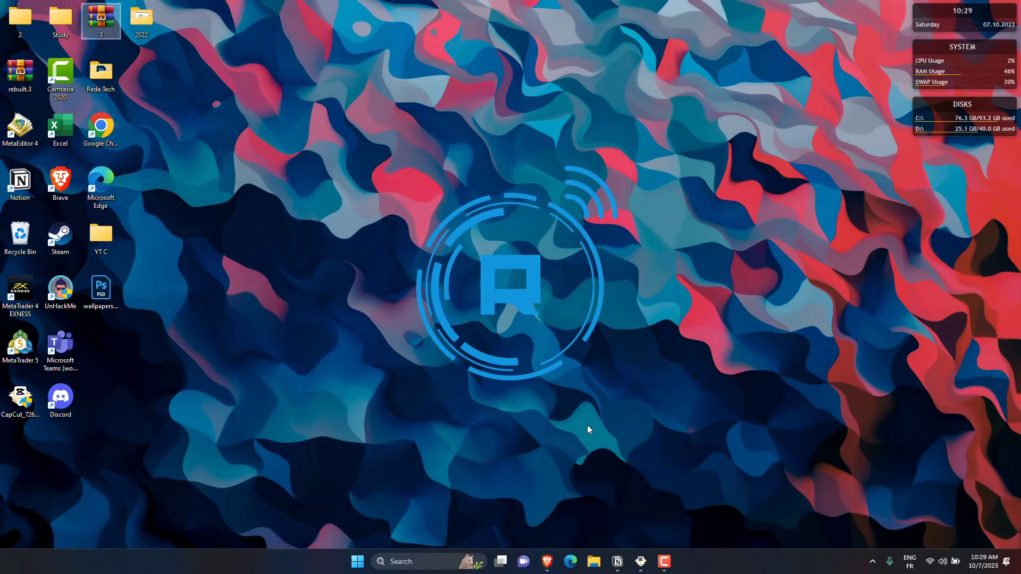
Step: Turn on Show > Hidden items in File Explorer's View menu
key("super+e")
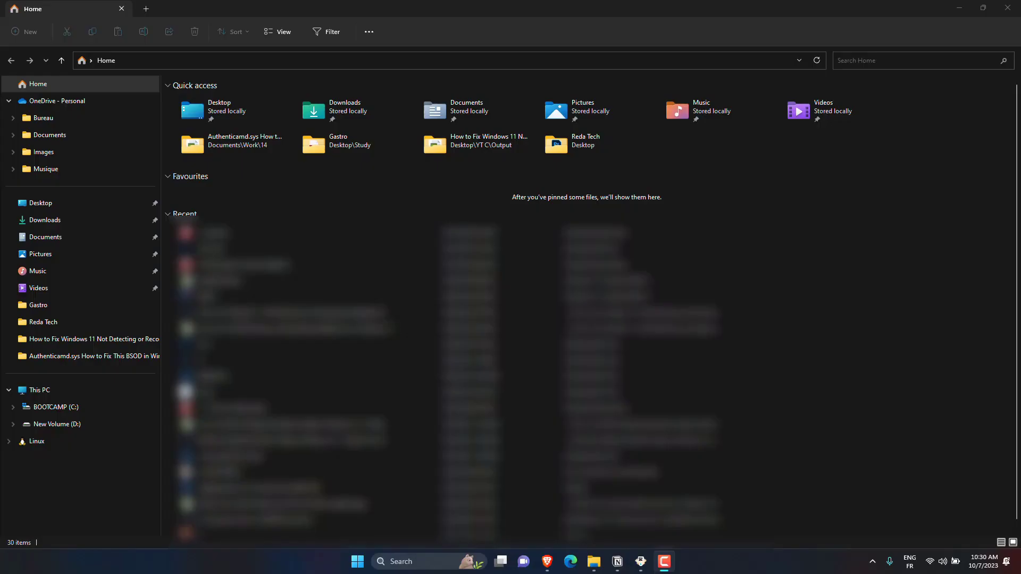
left_click(547, 561)
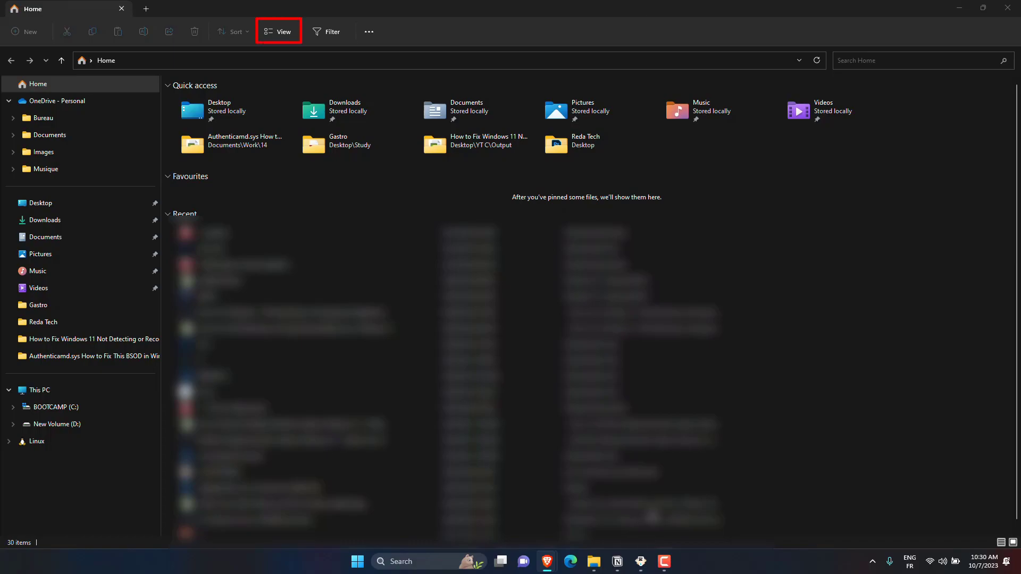
left_click(273, 27)
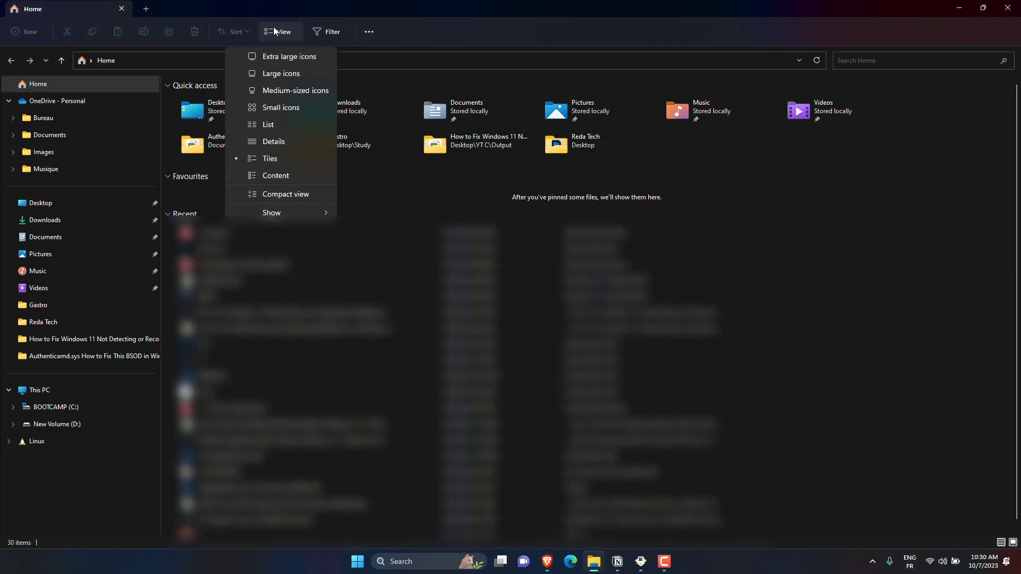
mouse_move(280, 213)
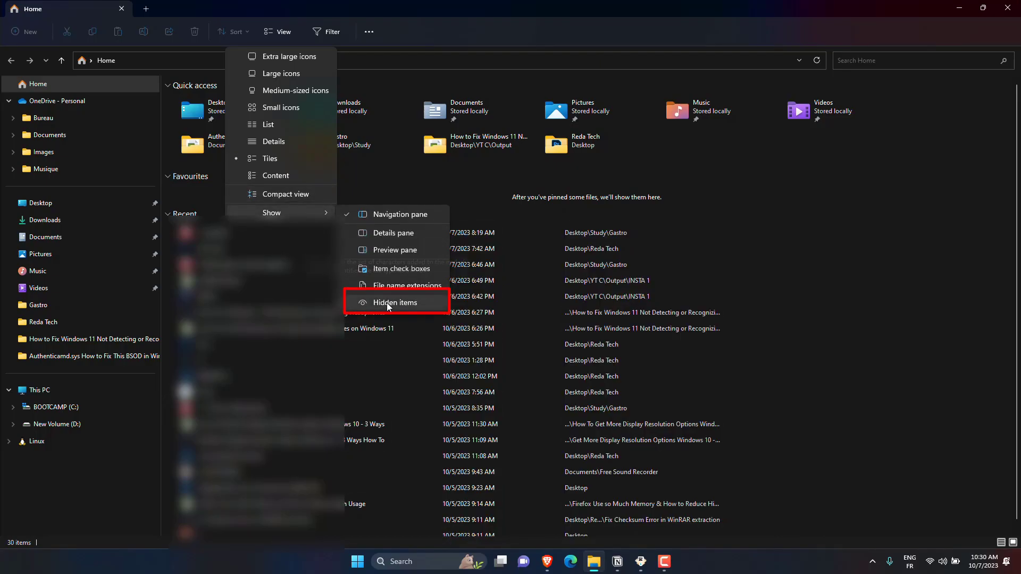
left_click(385, 304)
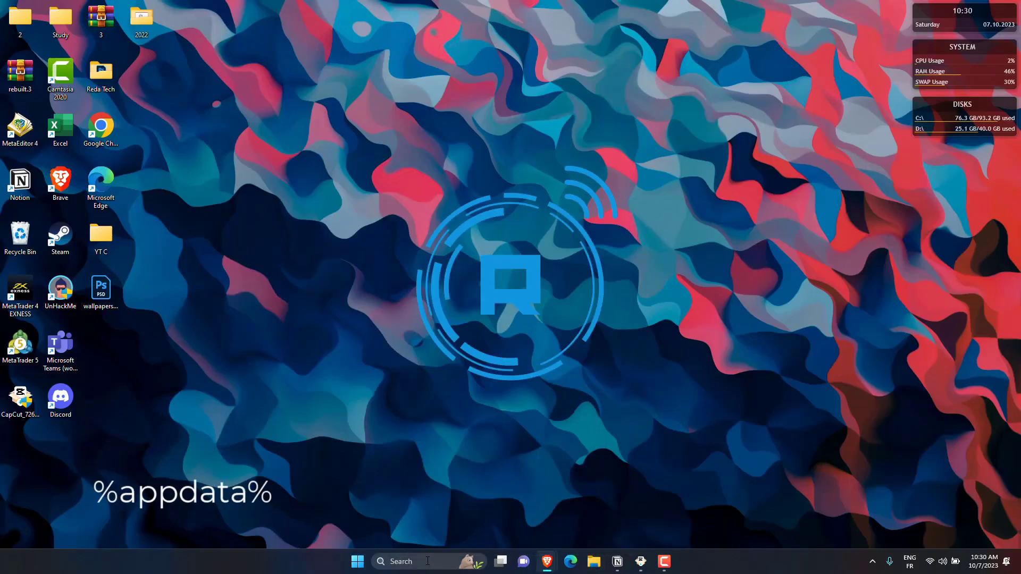
Step: Search %appdata% to open the Roaming folder in File Explorer
left_click(427, 561)
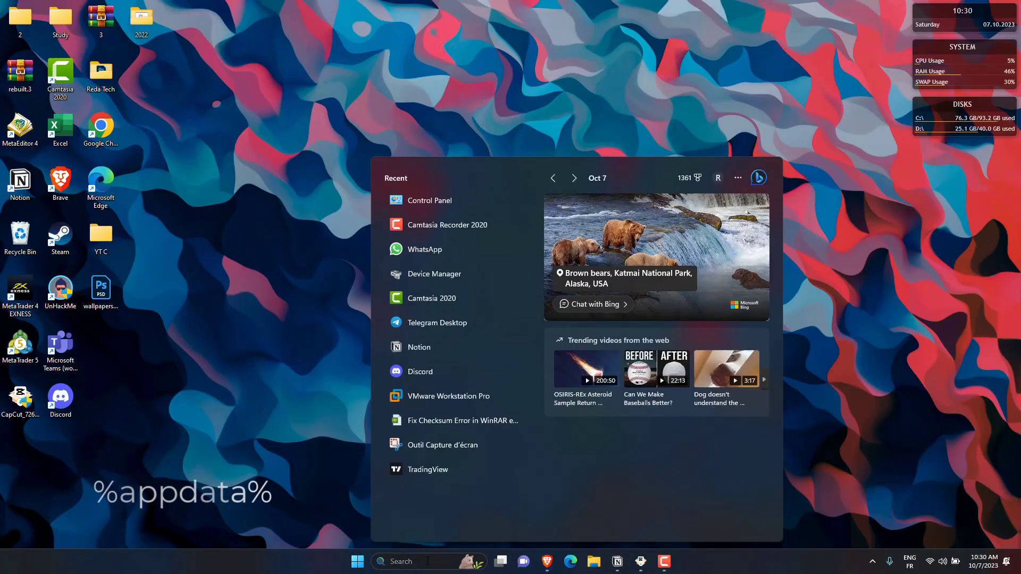
type("%")
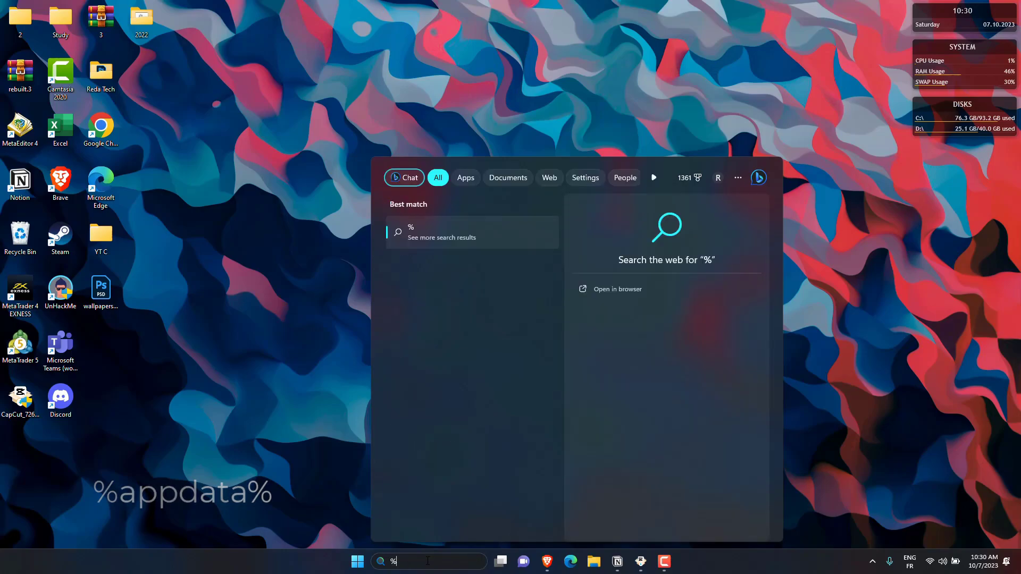
type("app")
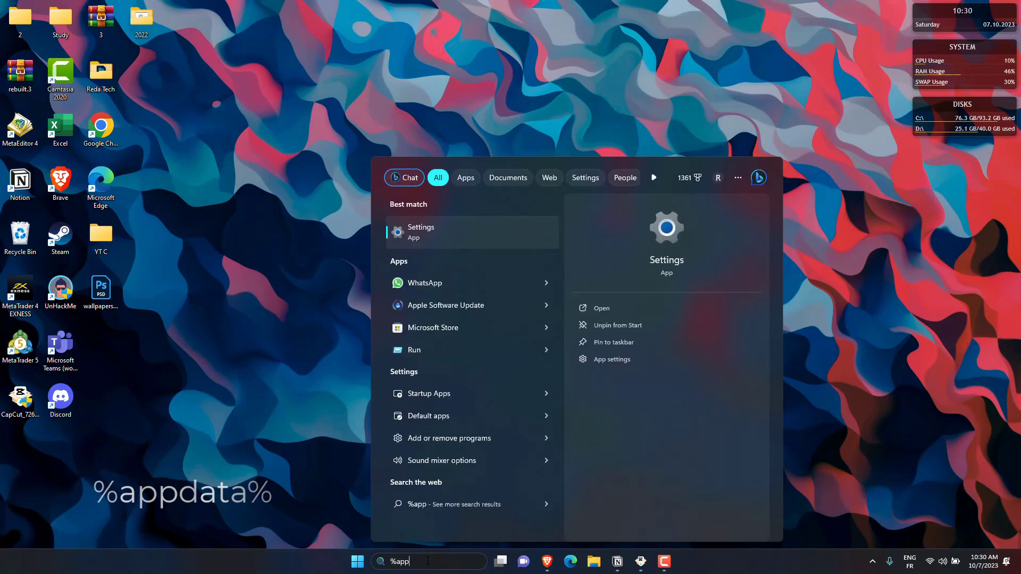
type("data")
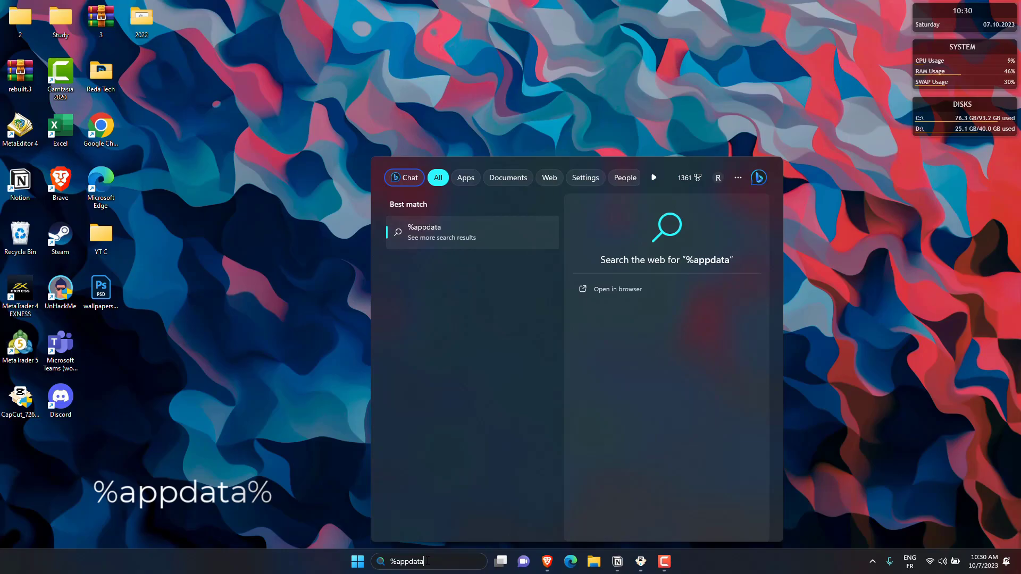
type("£")
type("%")
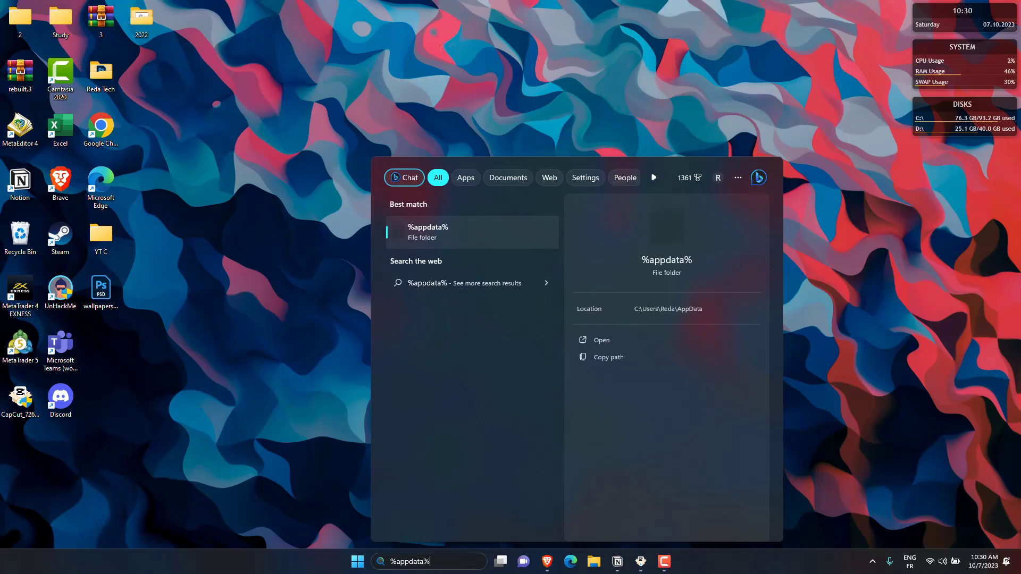
key("Return")
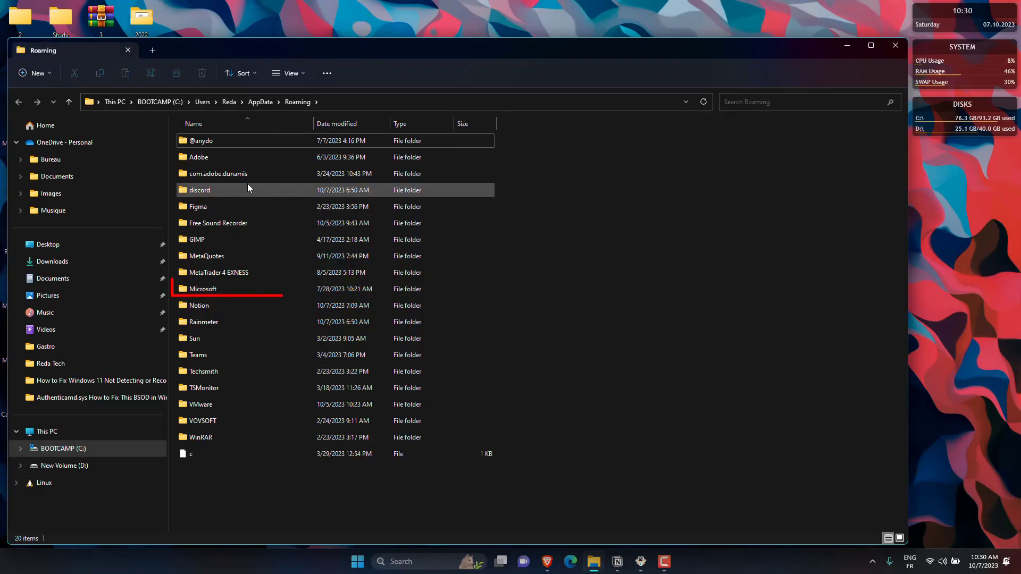
Step: In Microsoft\Teams, select blob_storage, Cache, databases, GPUCache, IndexedDB and Local Storage
double_click(215, 292)
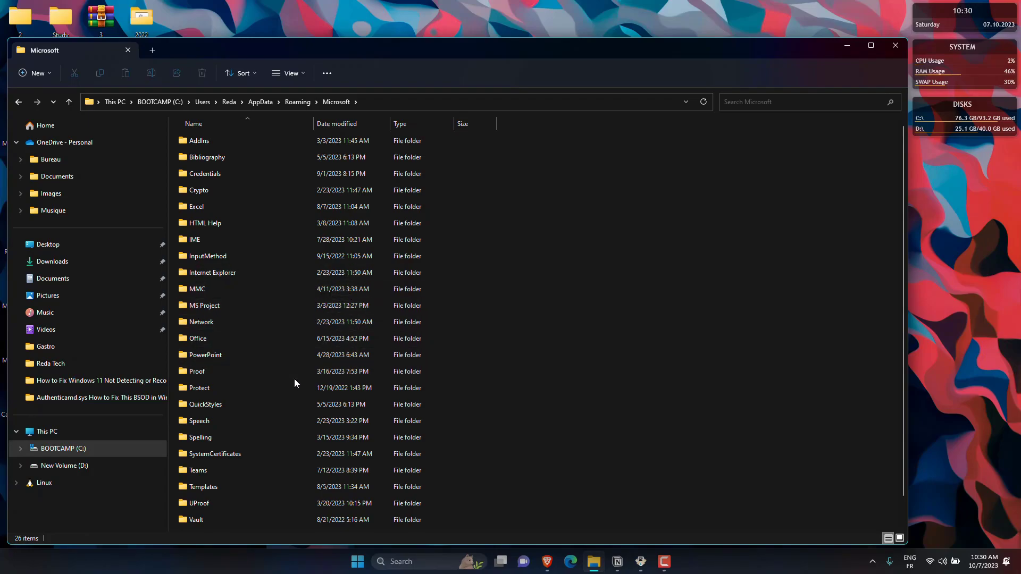
double_click(219, 471)
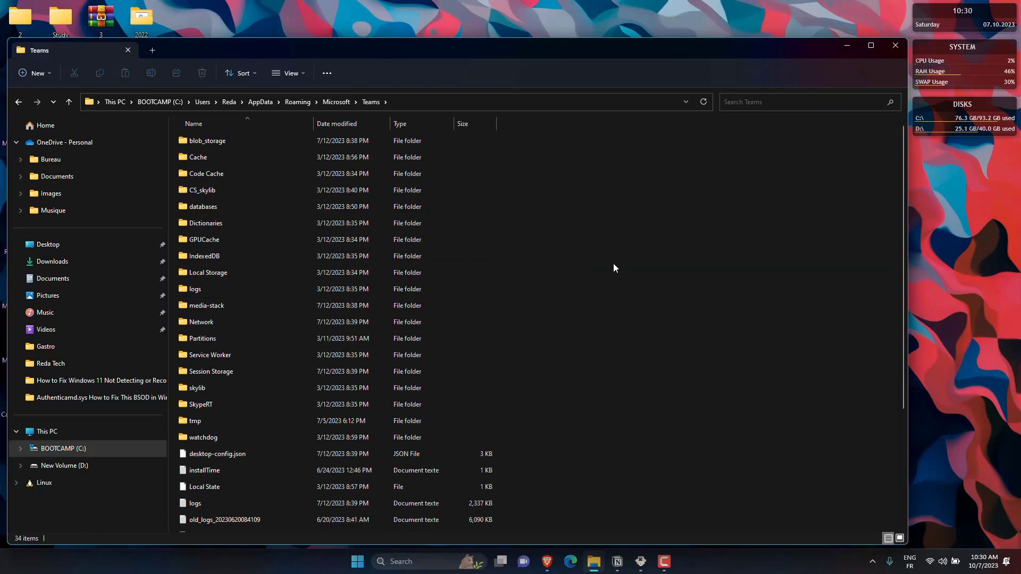
left_click(215, 146)
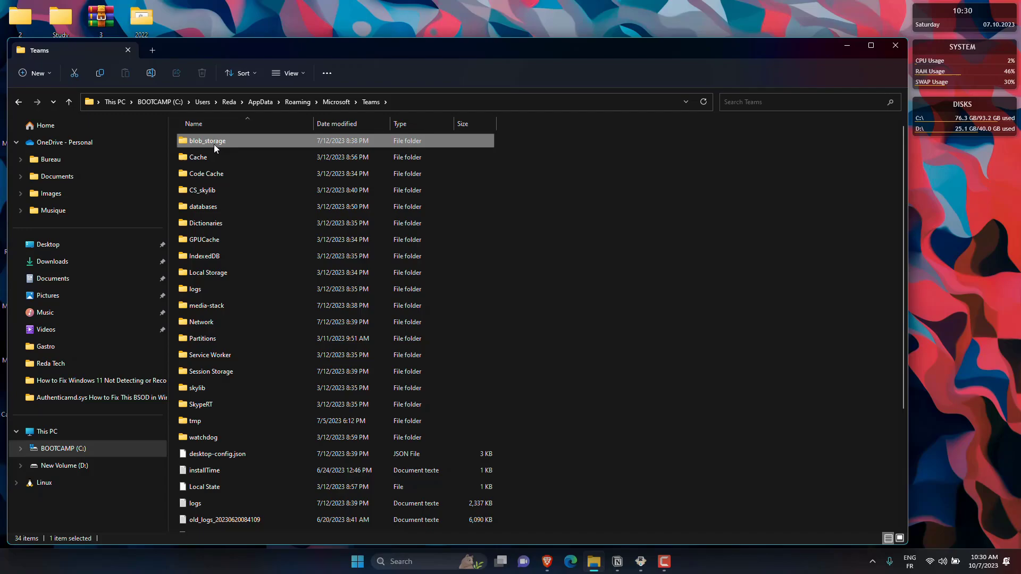
left_click(222, 161, "ctrl")
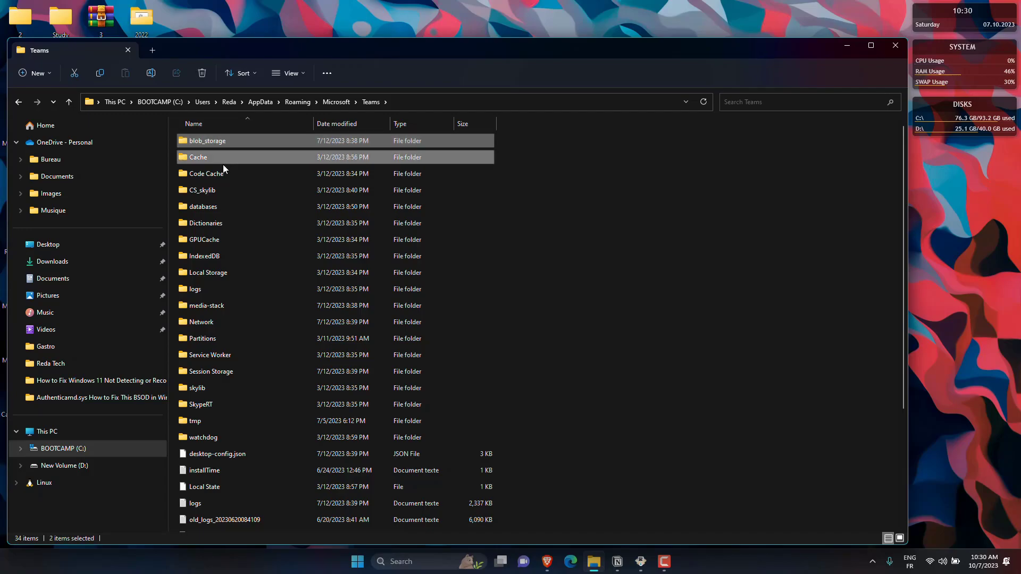
left_click(222, 212, "ctrl")
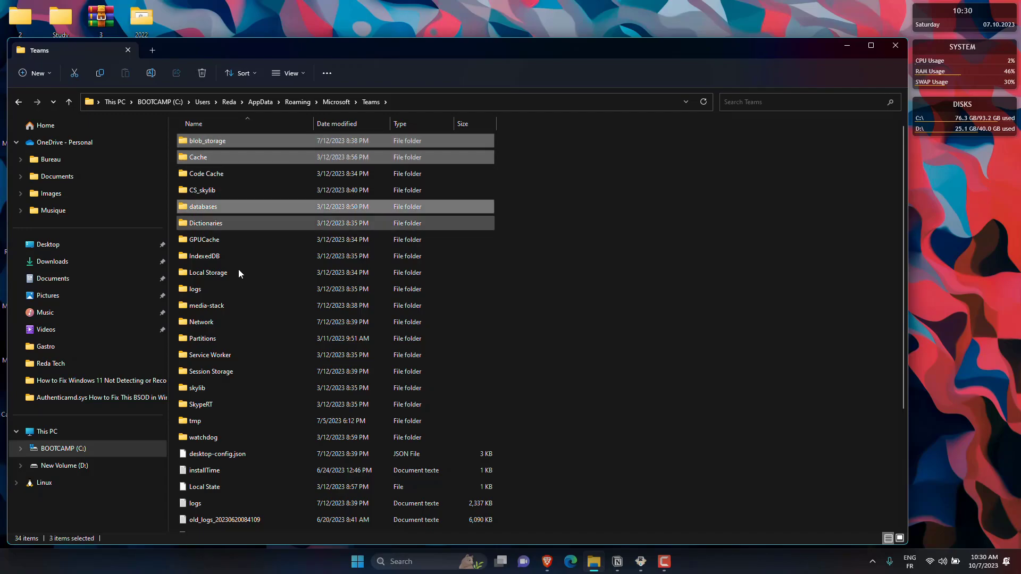
left_click(220, 239, "ctrl")
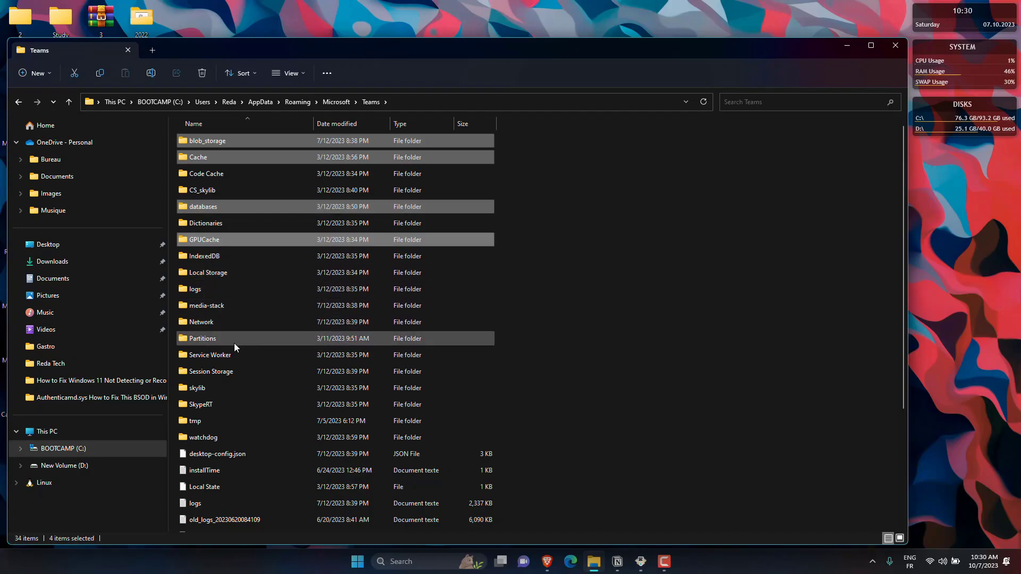
left_click(226, 256, "ctrl")
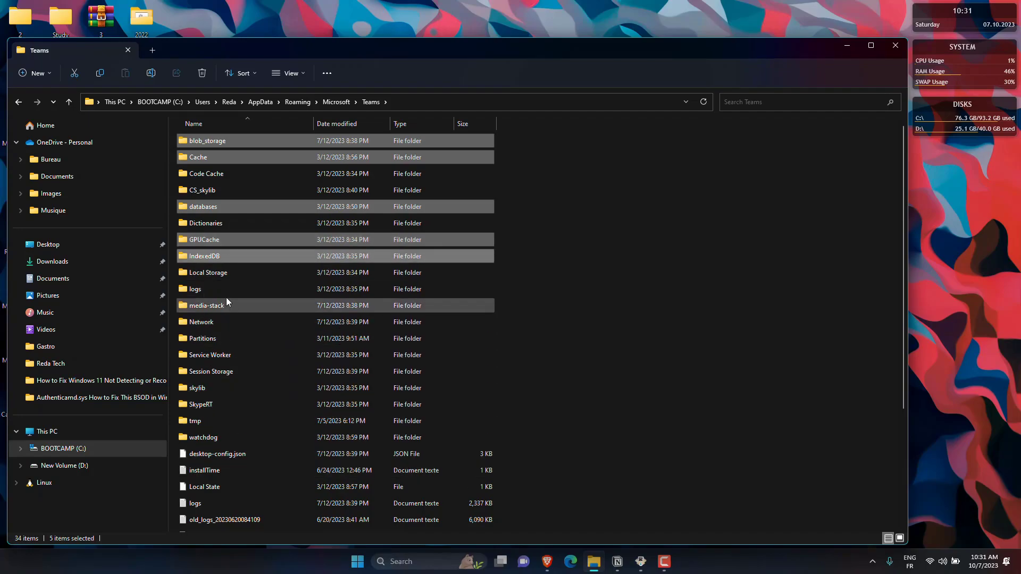
left_click(234, 272, "ctrl")
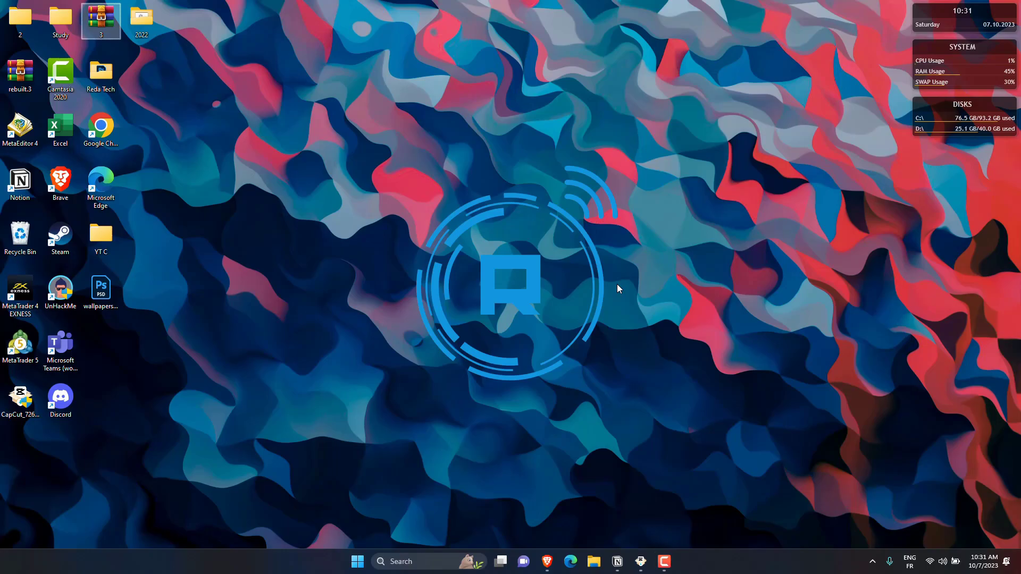
Step: Open Virus & threat protection via Settings > Privacy & security > Windows Security
key("super+i")
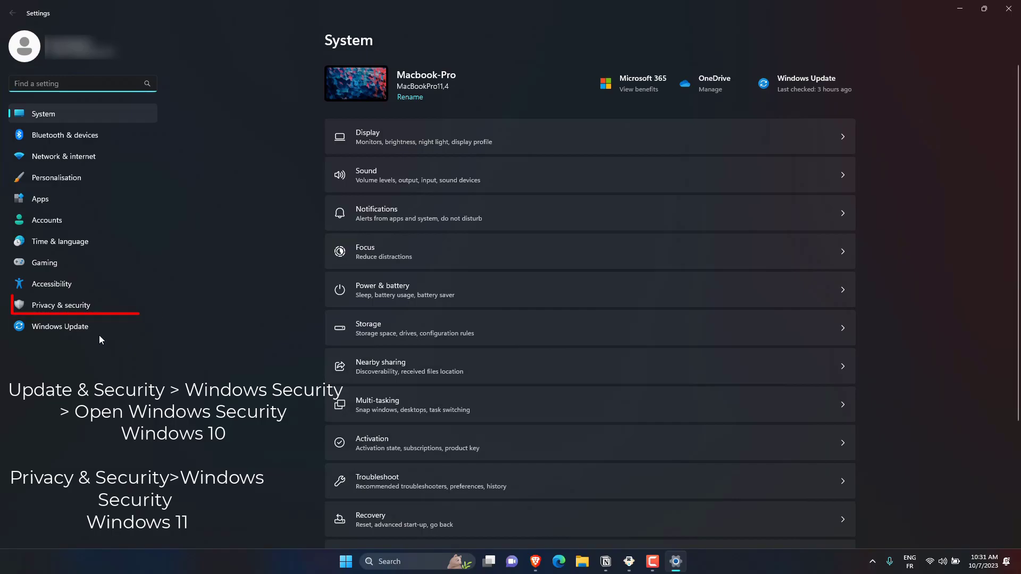
left_click(113, 305)
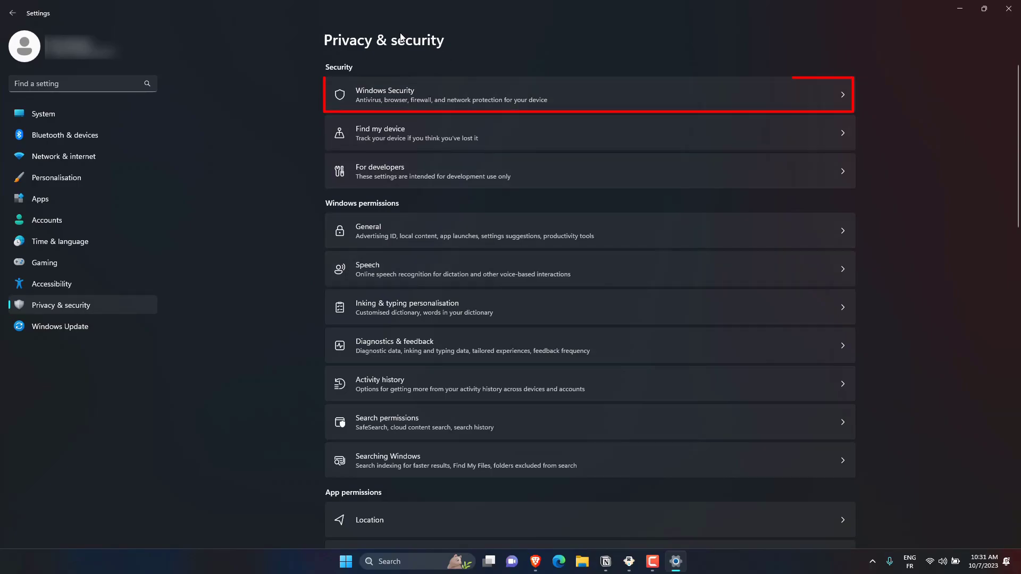
left_click(392, 91)
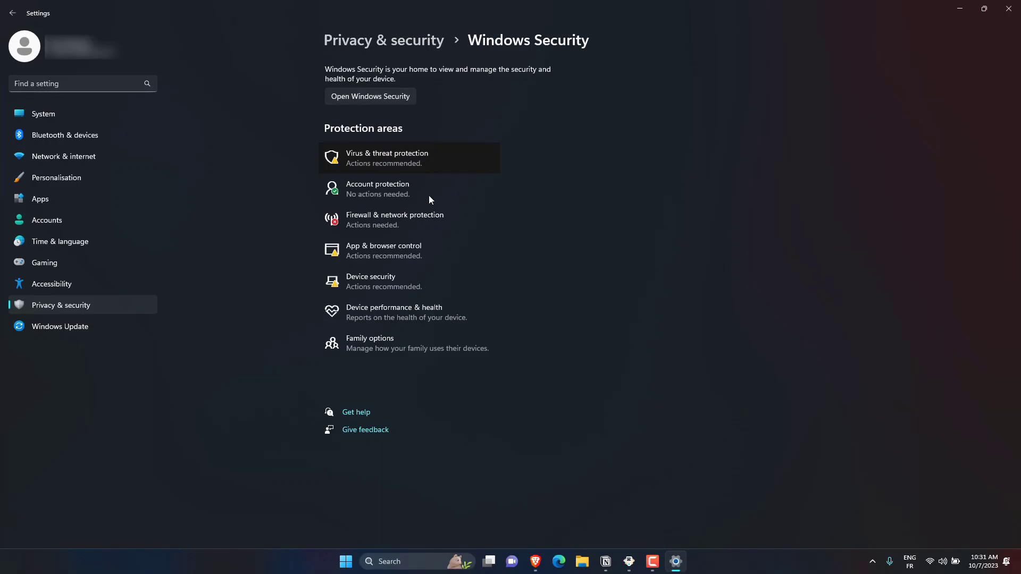
left_click(428, 162)
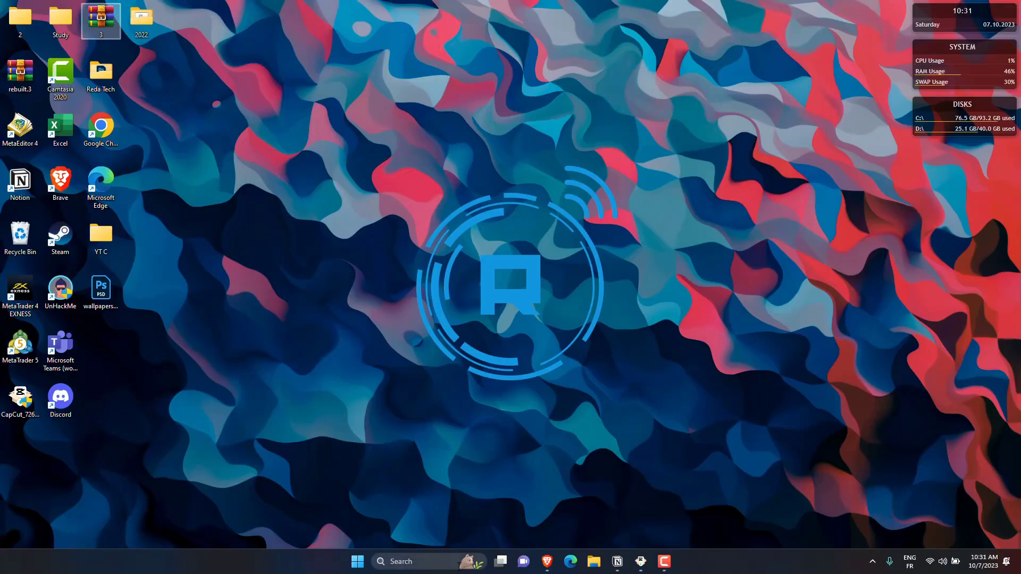
Step: Search 'cmd' and run Command Prompt as administrator
left_click(426, 562)
type("cmd")
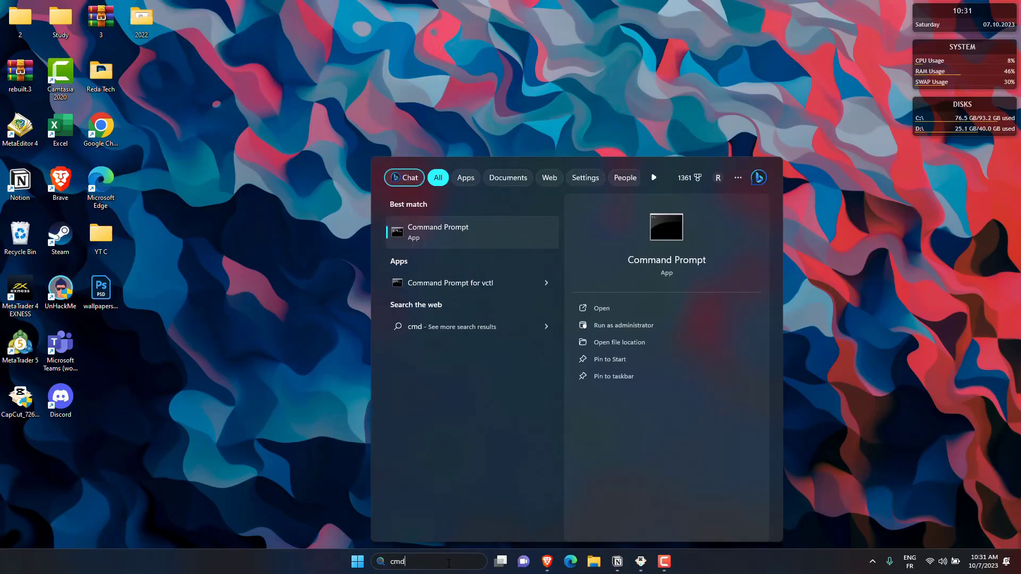
right_click(461, 244)
left_click(488, 258)
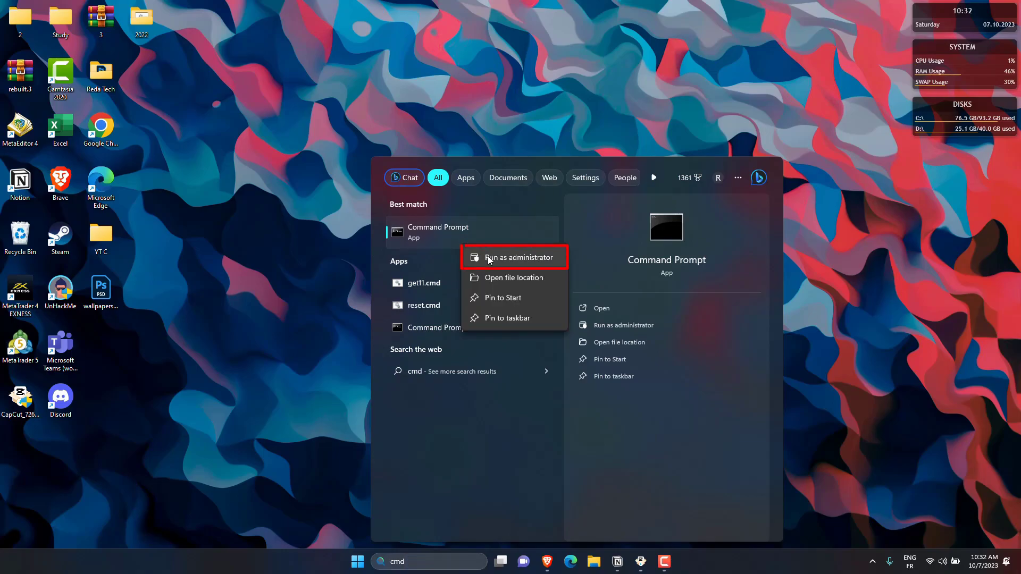